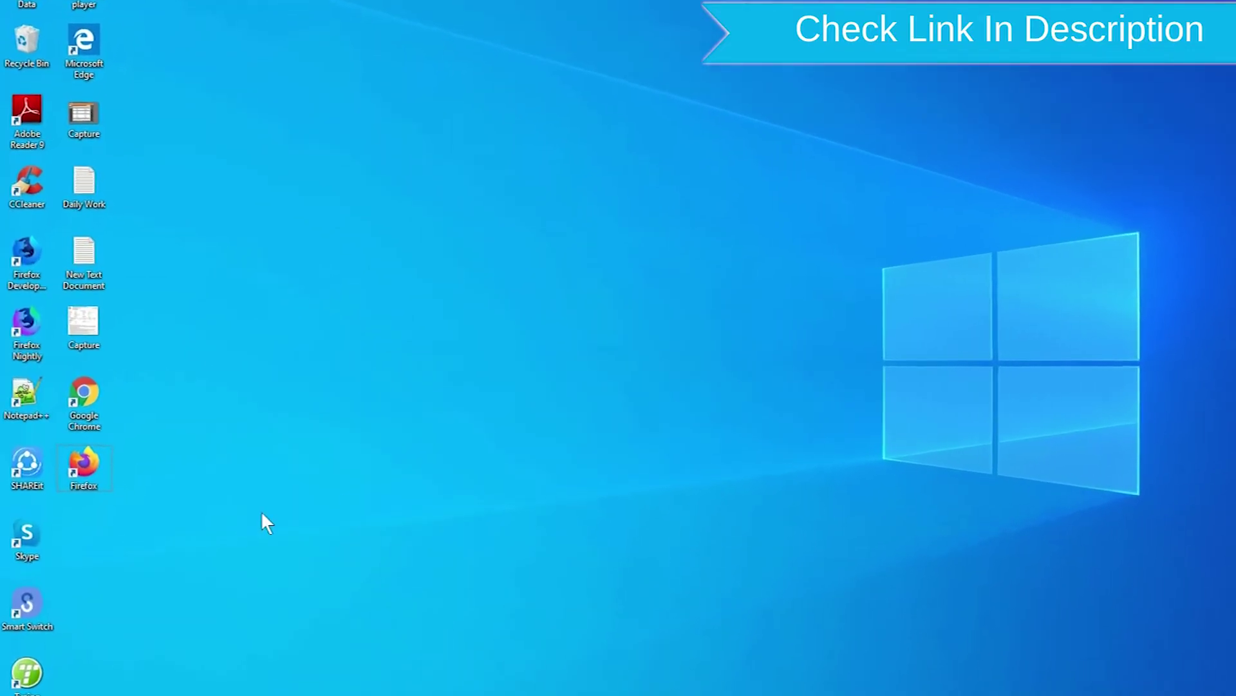
Launch the web browser from its desktop shortcut's right-click menu
left_click_drag(243, 545, 92, 387)
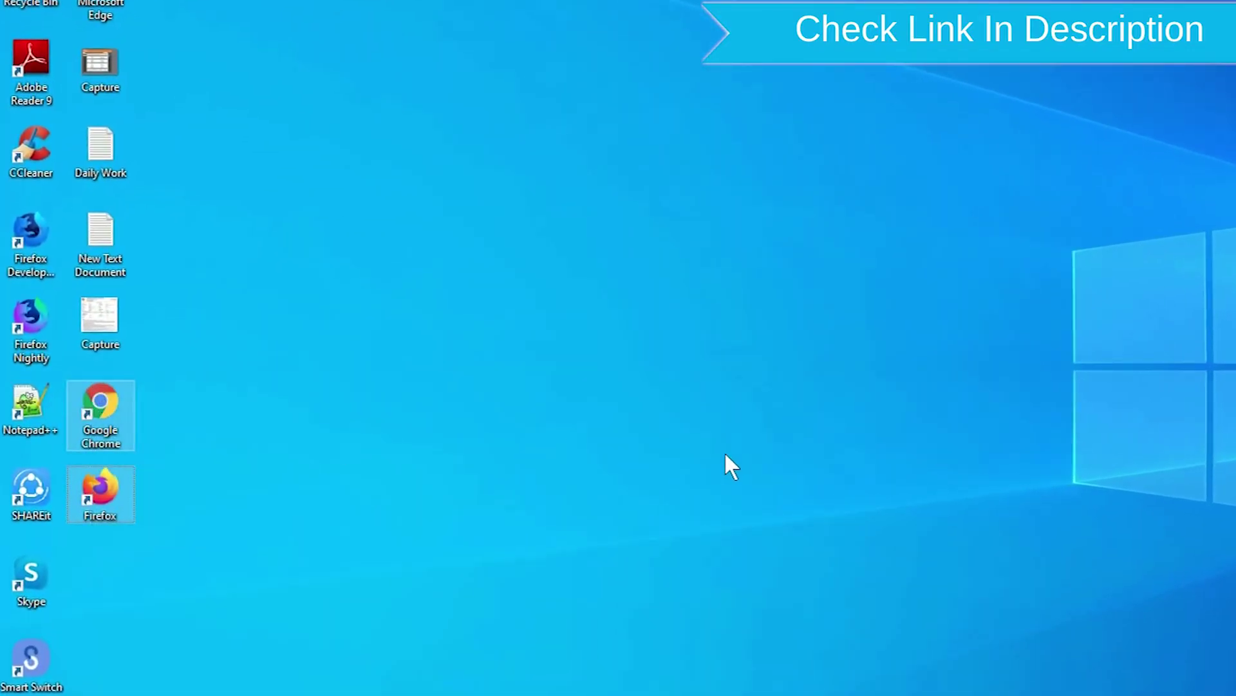
left_click(726, 456)
right_click(112, 492)
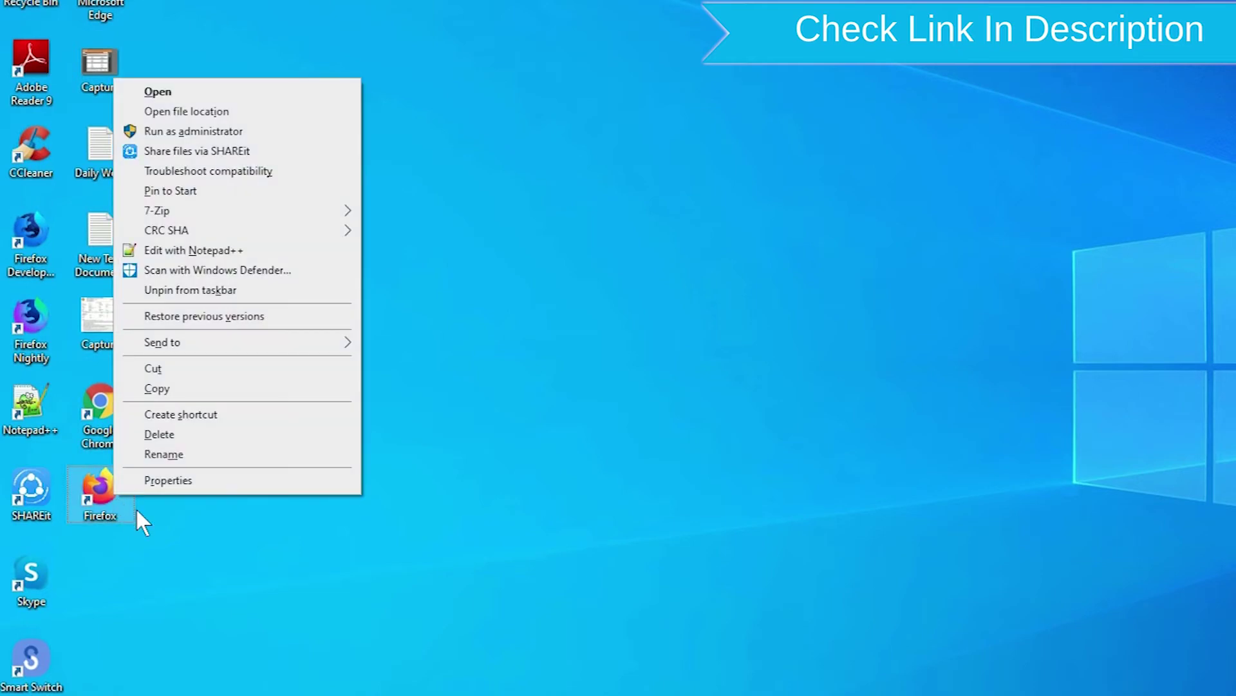
left_click(228, 92)
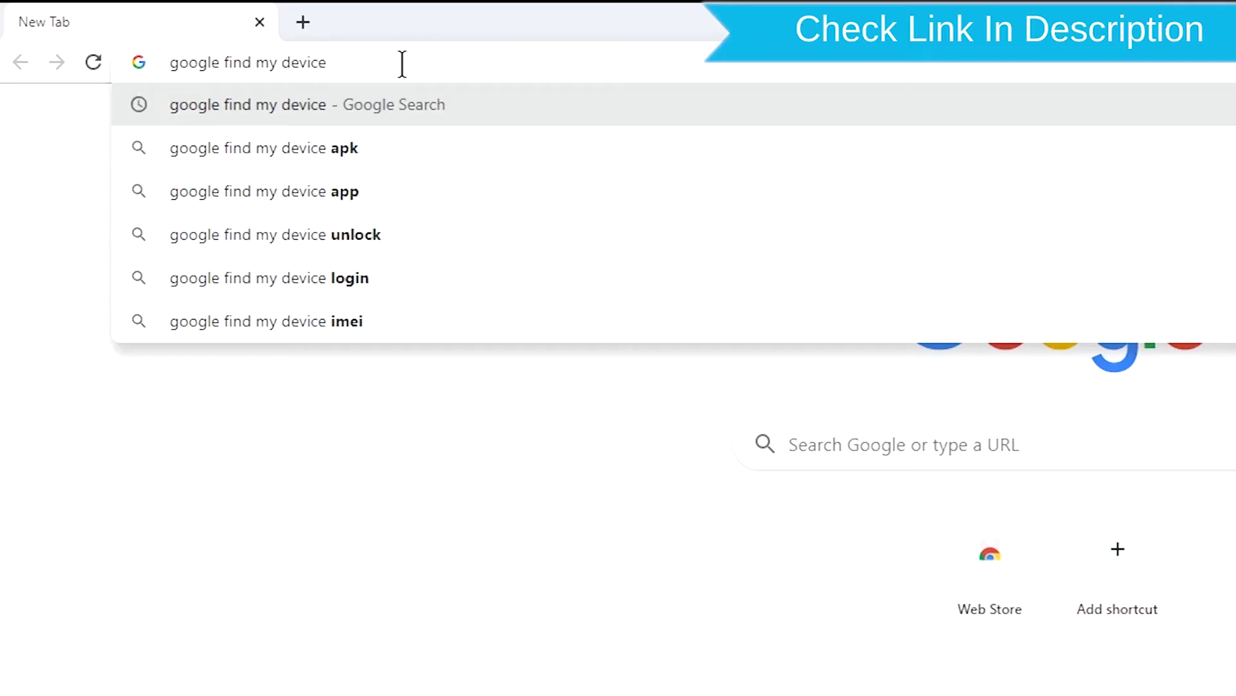
Search for 'google find my device' and open the 'Find My Device - Google' result
key("Return")
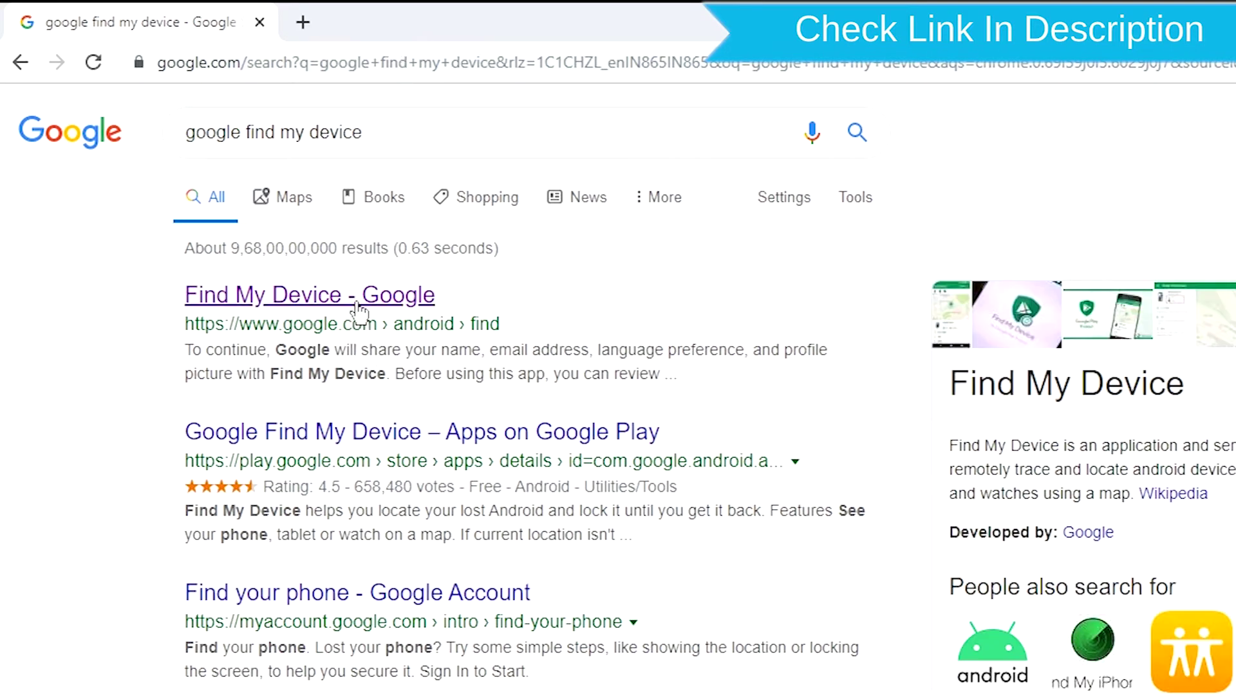
left_click(358, 295)
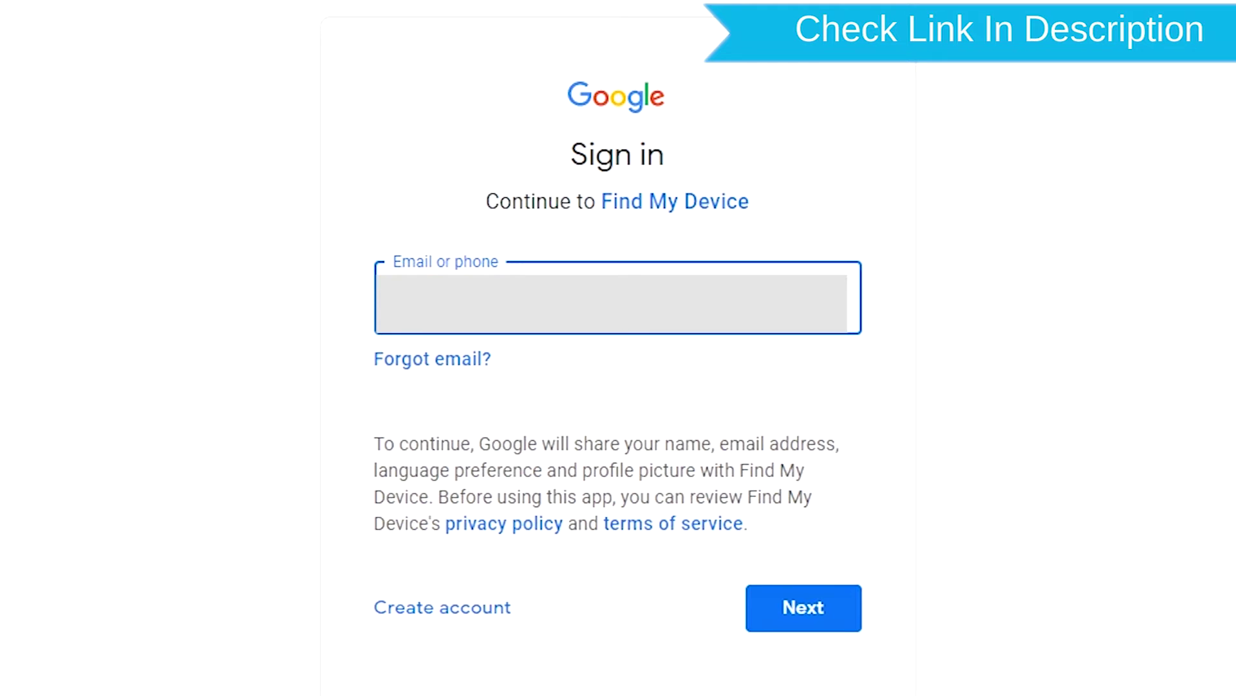
Submit the account email on the Find My Device sign-in page
key("Return")
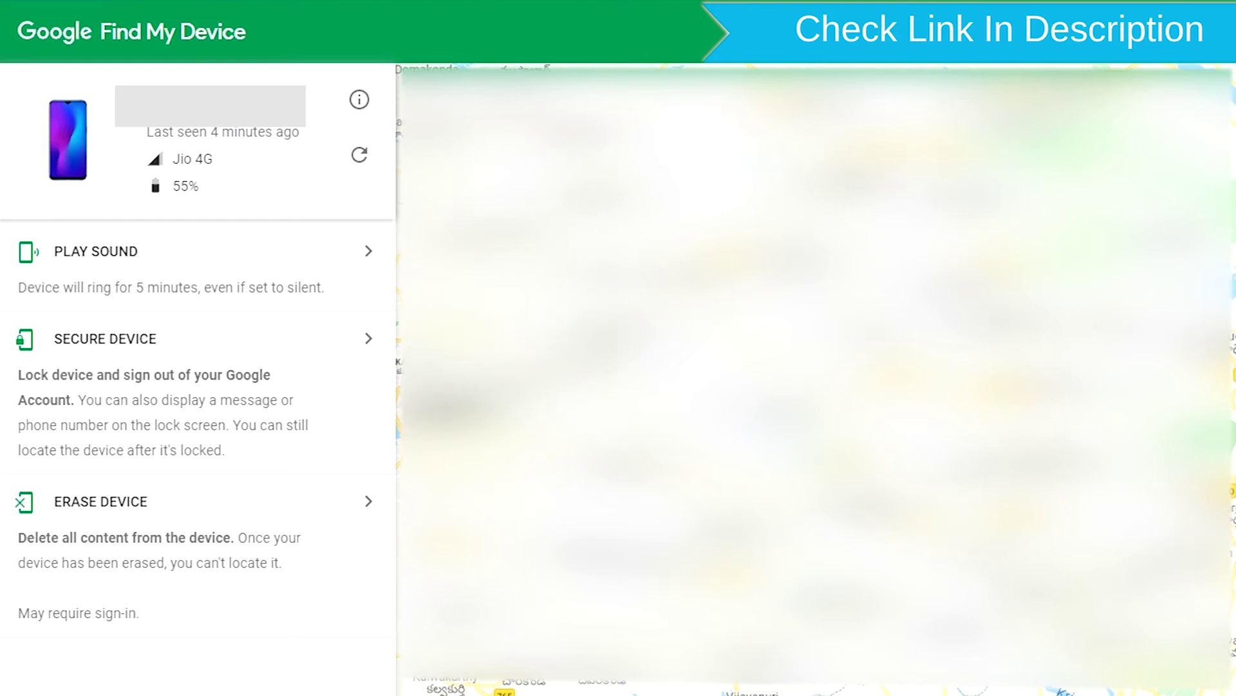
Choose Erase Device for the phone and confirm with the green ERASE DEVICE button
left_click(168, 522)
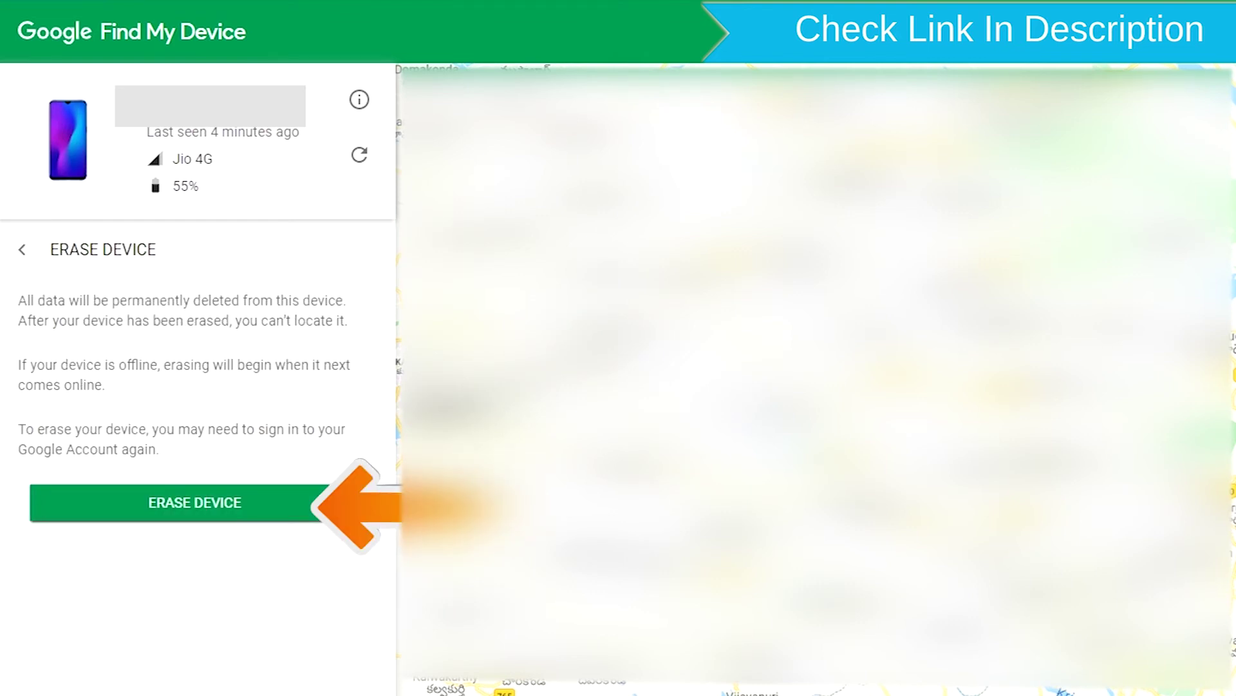
left_click(230, 510)
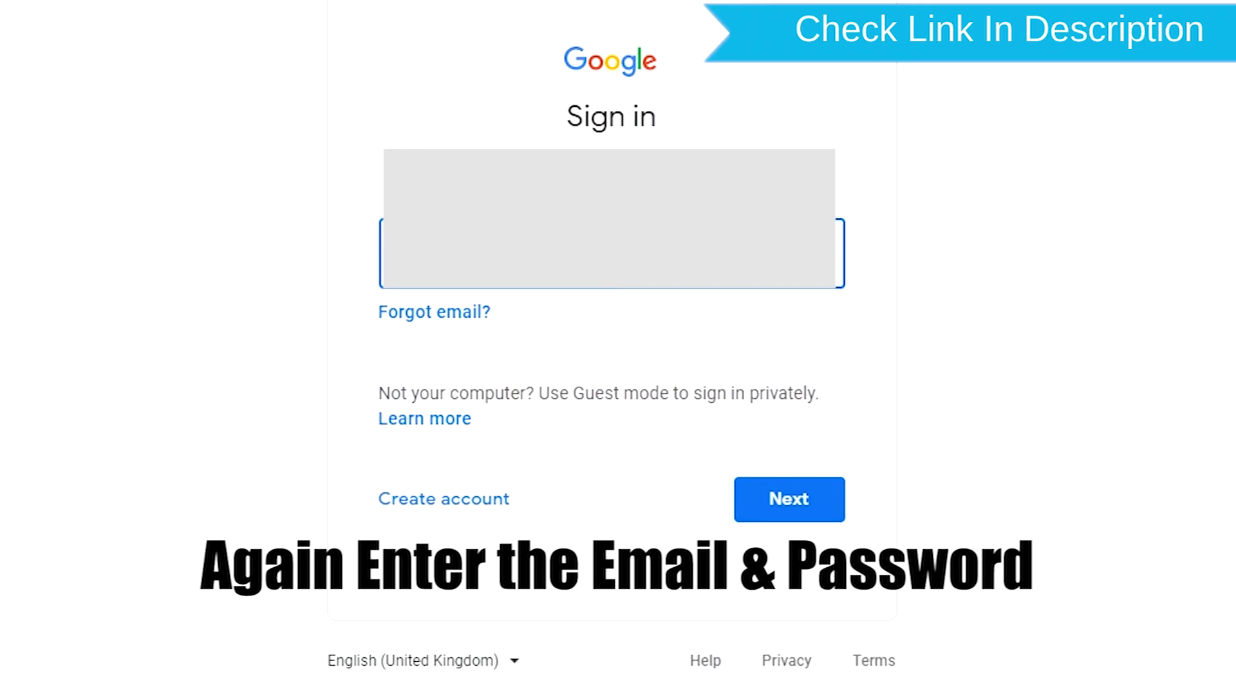
Submit the account email and then the password to re-authenticate
key("Return")
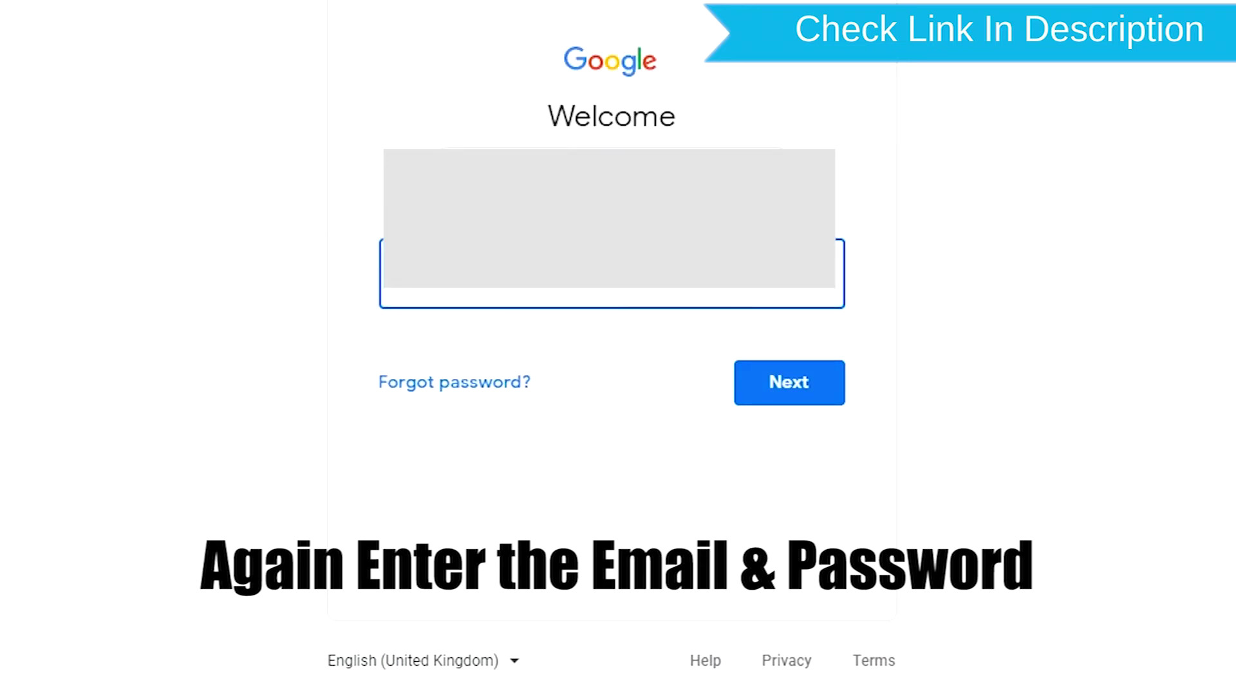
key("Return")
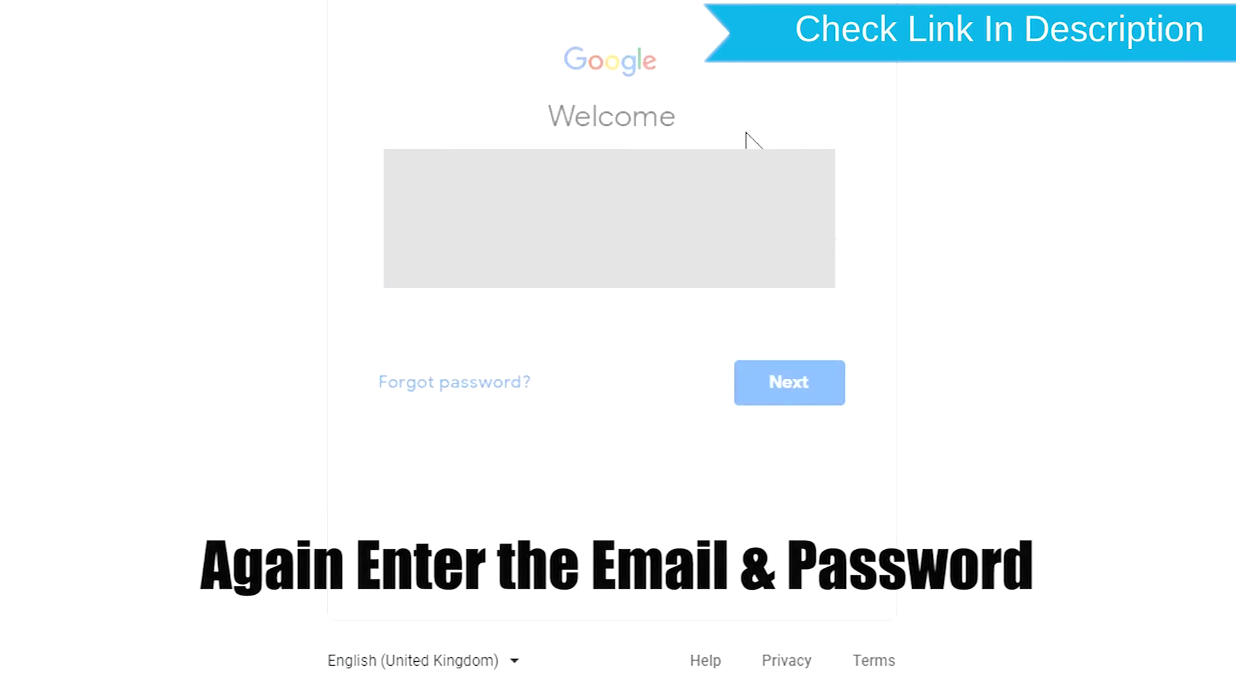